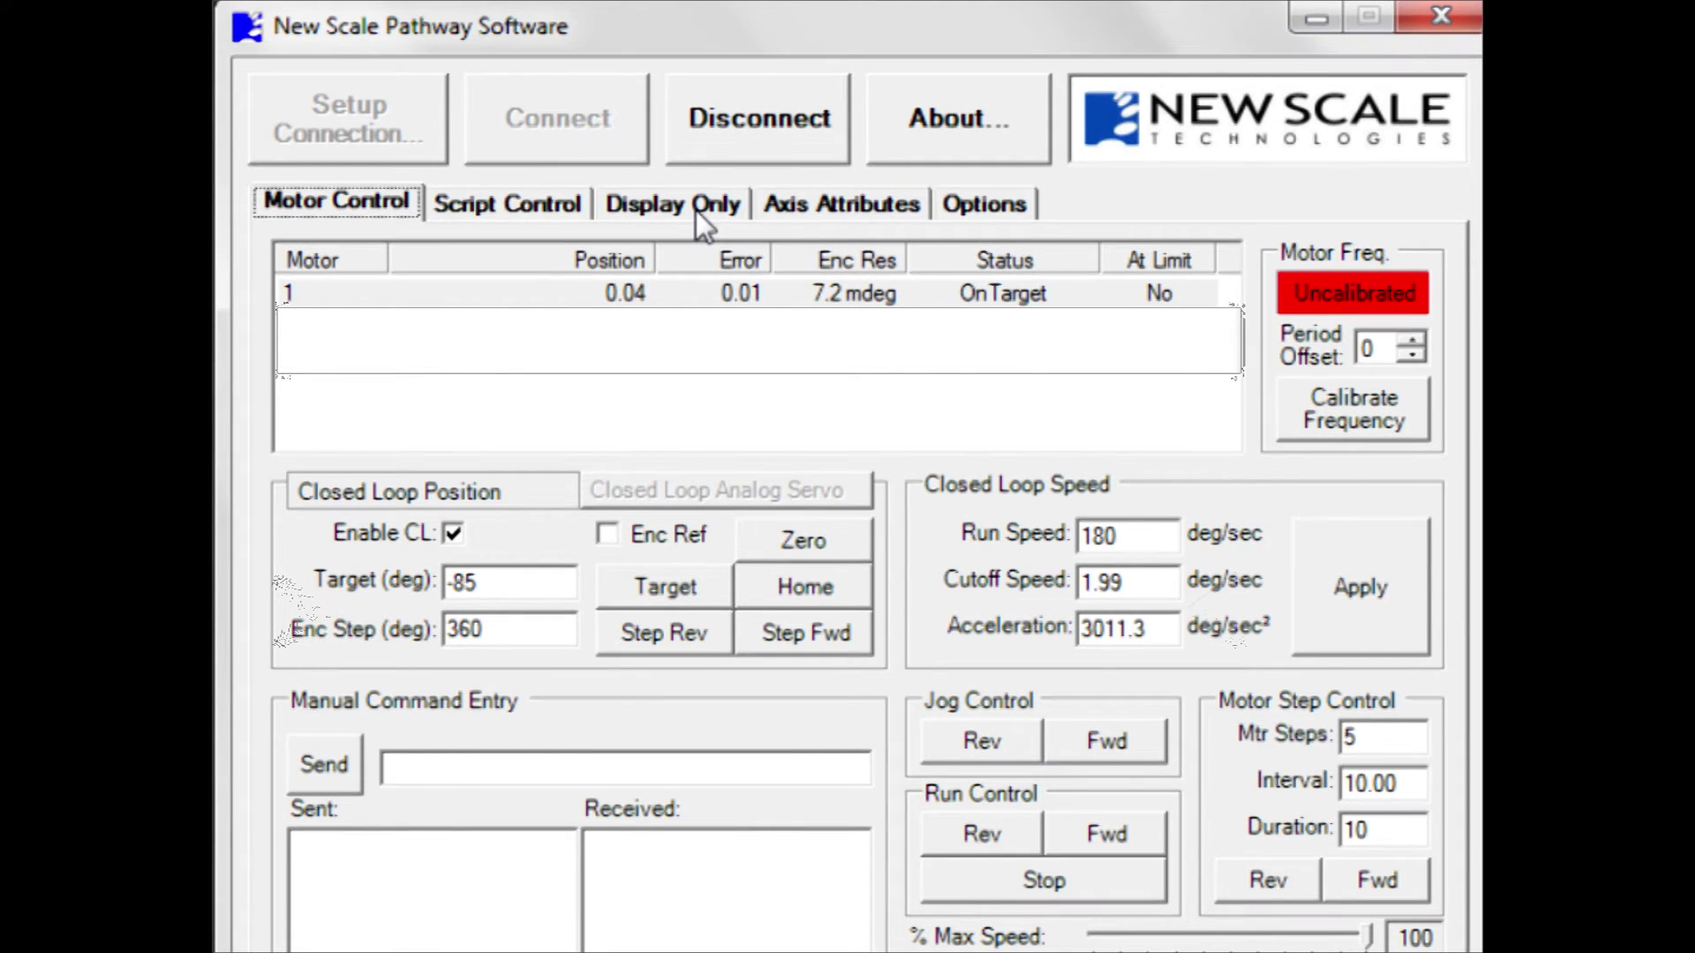
Step: Show the loaded script's command tree on Script Control and run it with Start Script
{"action": "left_click", "coordinate": [553, 206]}
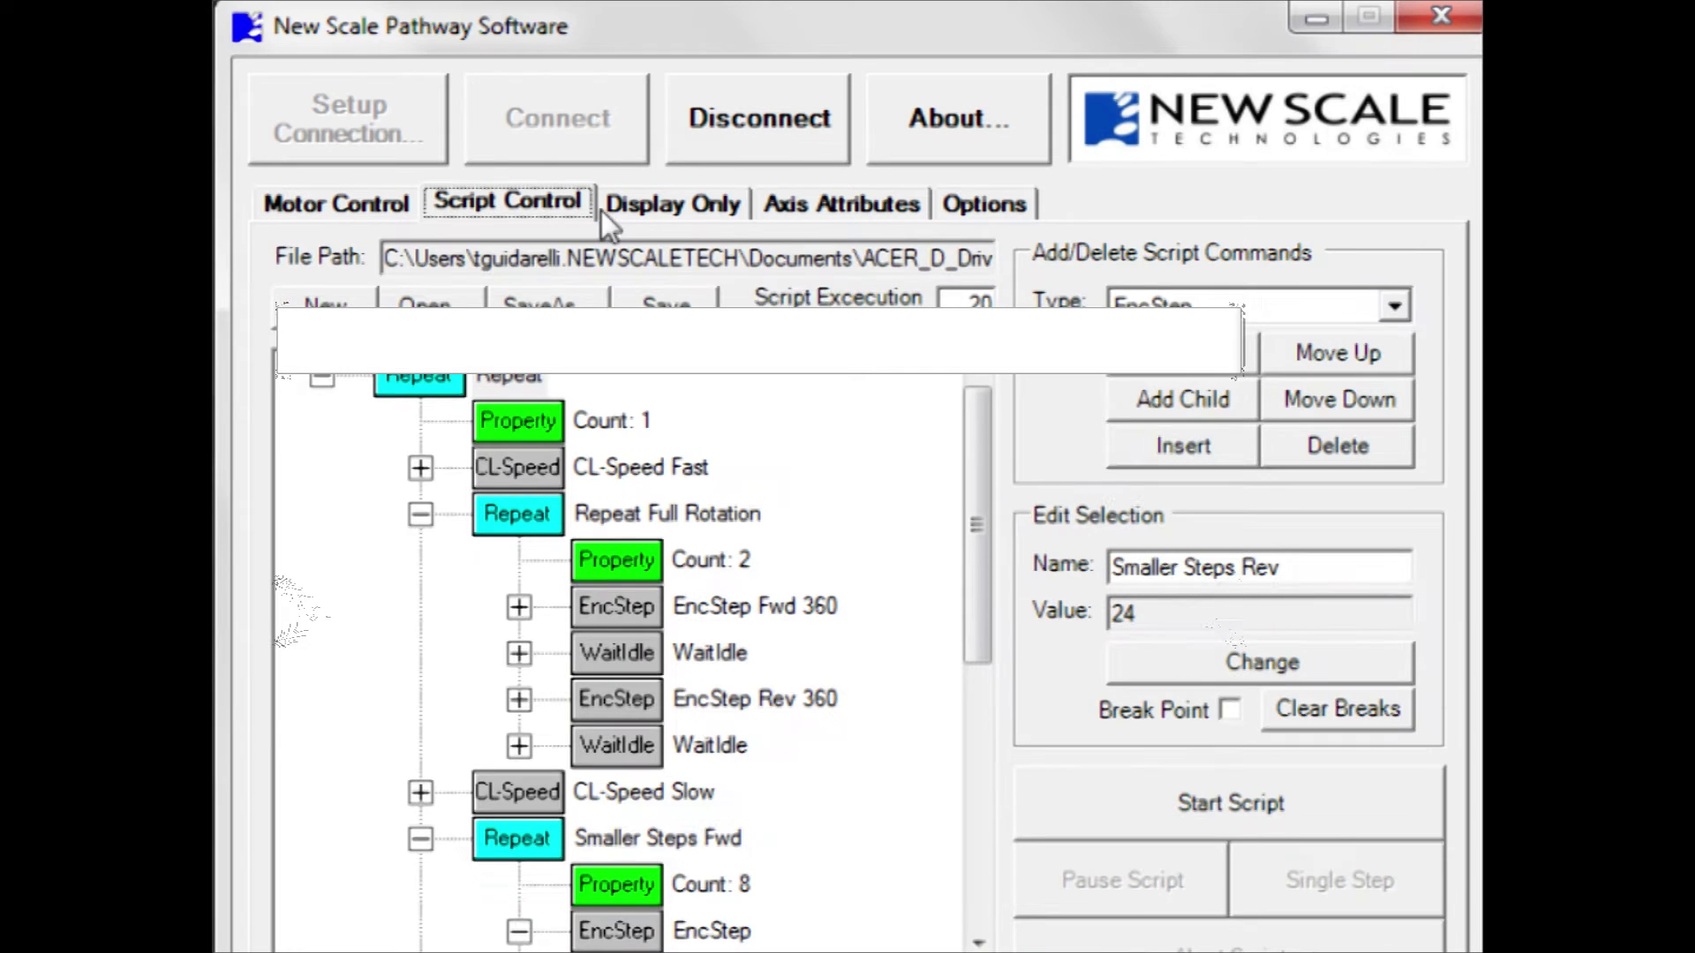
{"action": "left_click", "coordinate": [1086, 782]}
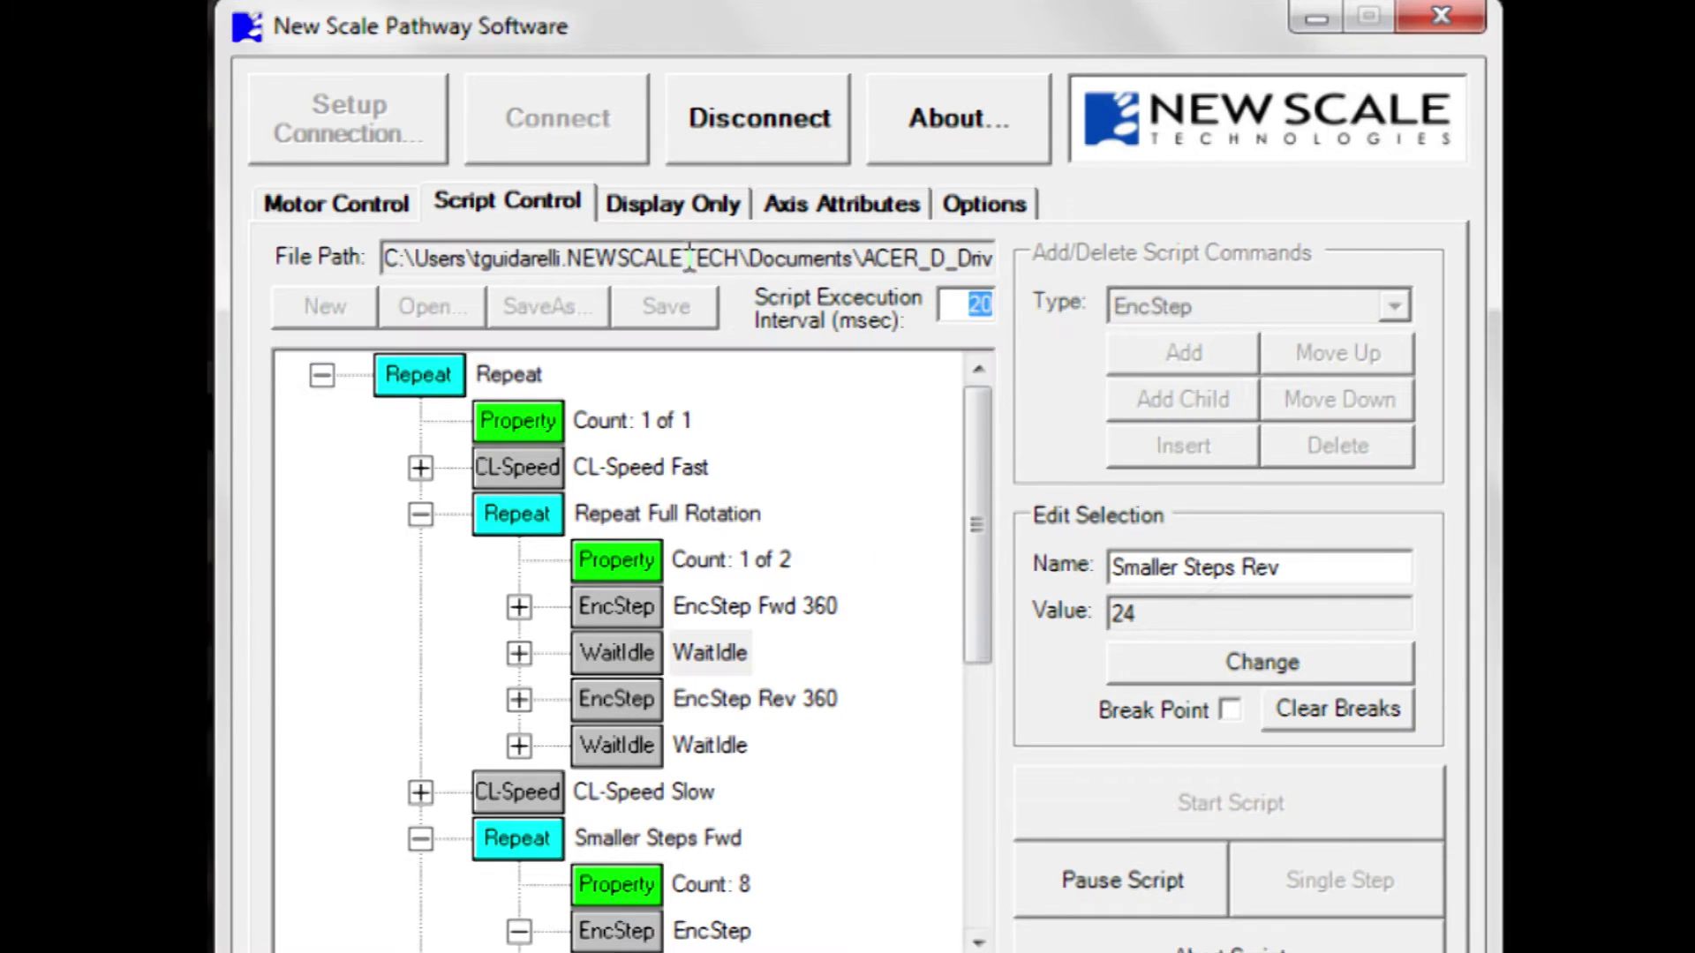
Step: Switch to the Display Only tab's large Axis/Position readout while the script runs
{"action": "left_click", "coordinate": [672, 200]}
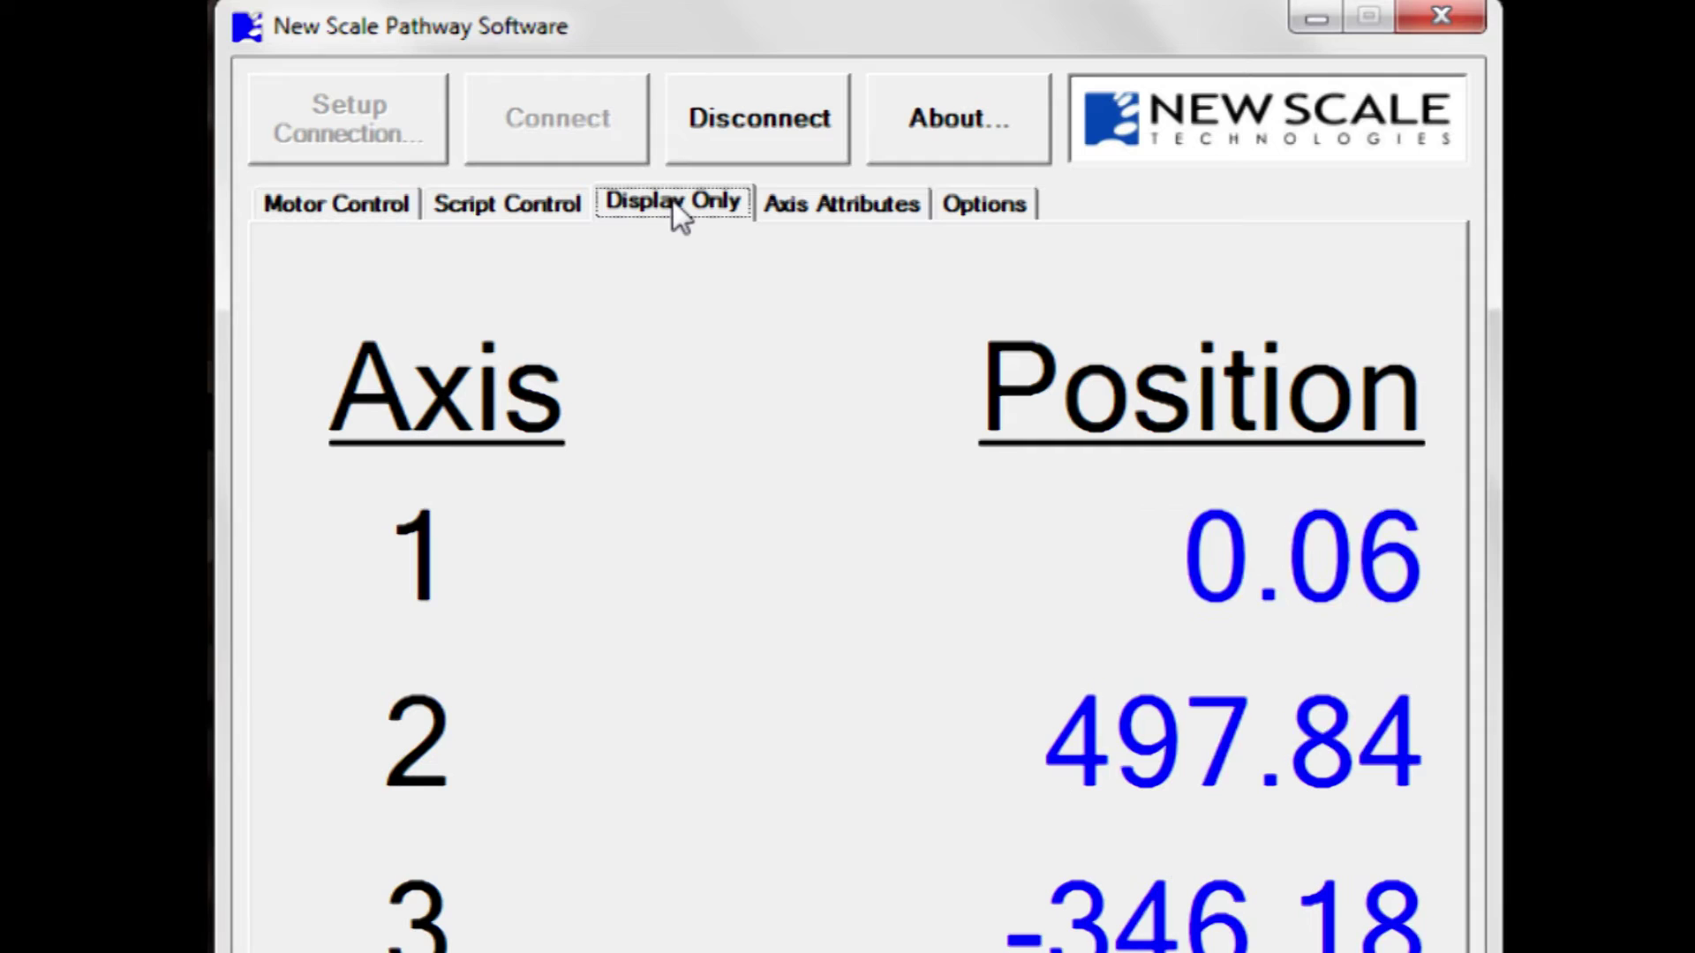